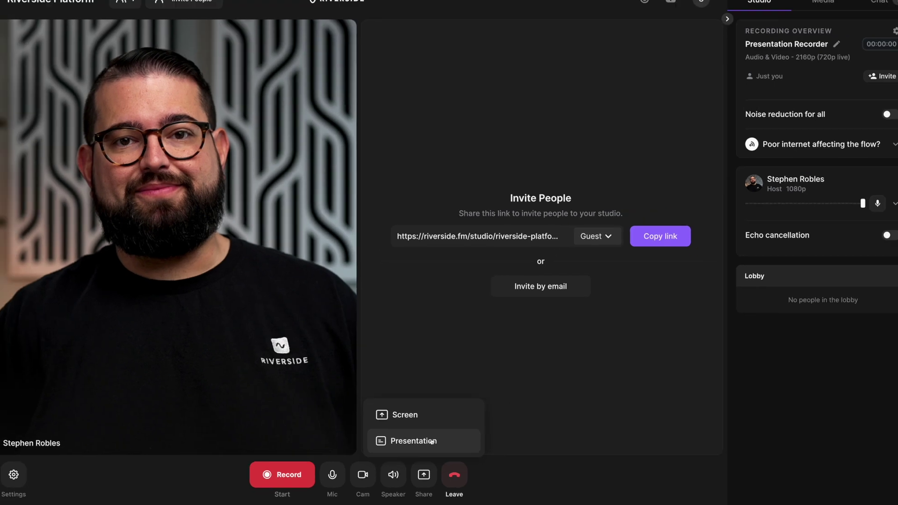
Choose Presentation from the Share menu to show the Presentations upload panel.
{"action": "left_click", "coordinate": [562, 381]}
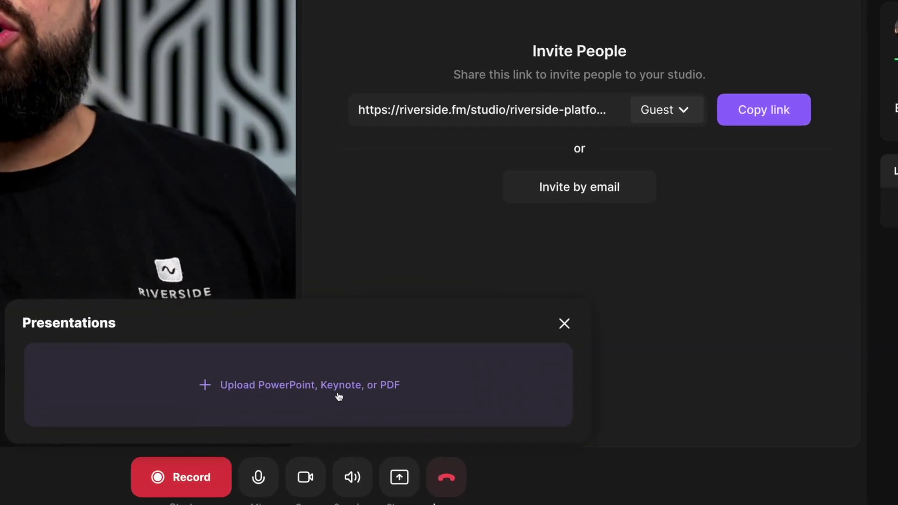
Upload the 'Riverside for Webinars' PDF from the Desktop to the studio.
{"action": "left_click", "coordinate": [339, 397]}
{"action": "left_click", "coordinate": [160, 57]}
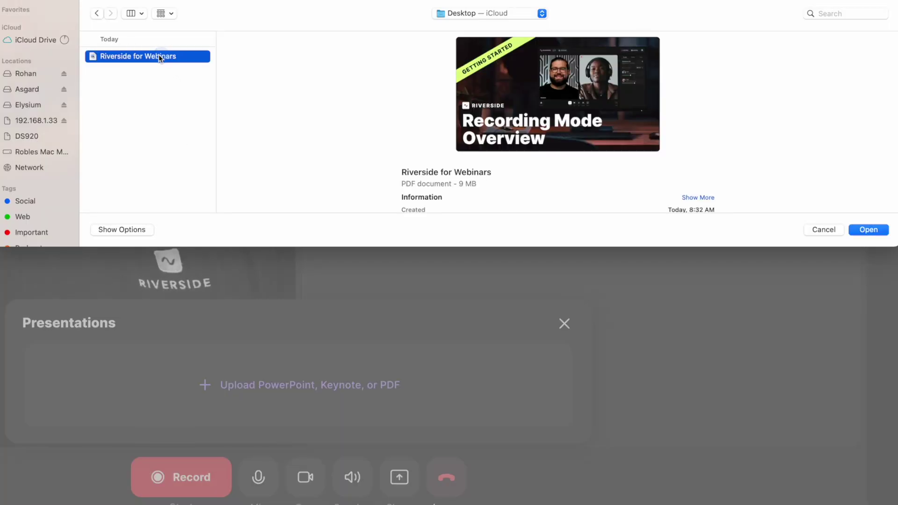
{"action": "left_click", "coordinate": [868, 229]}
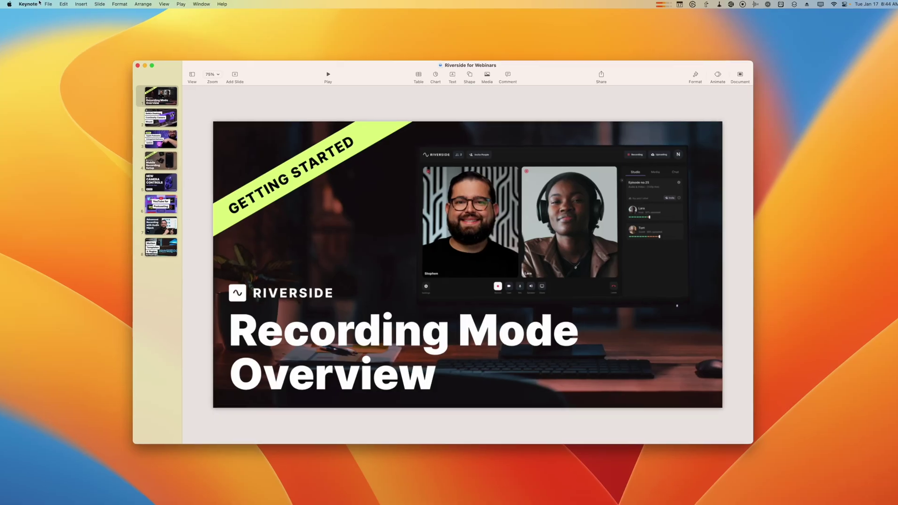
Set up a PDF export of the deck with each stage of builds included, up to the save location.
{"action": "left_click", "coordinate": [48, 3]}
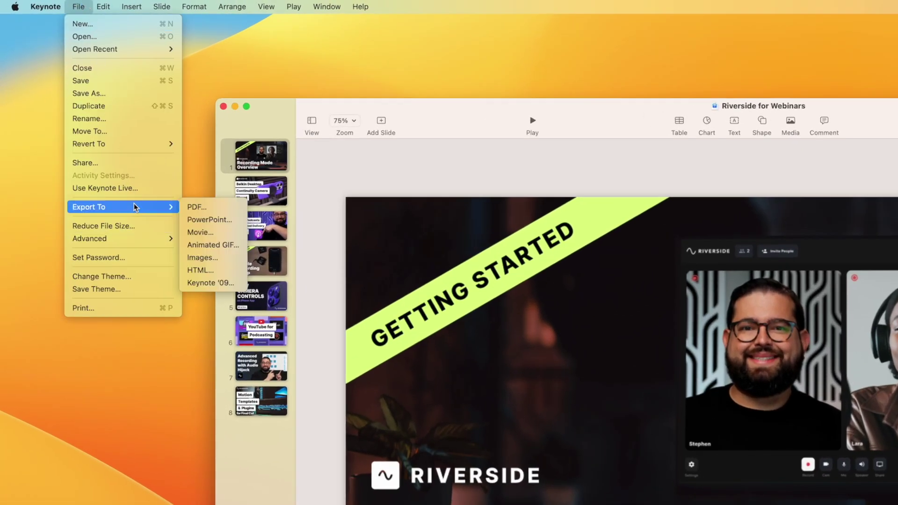
{"action": "left_click", "coordinate": [205, 207]}
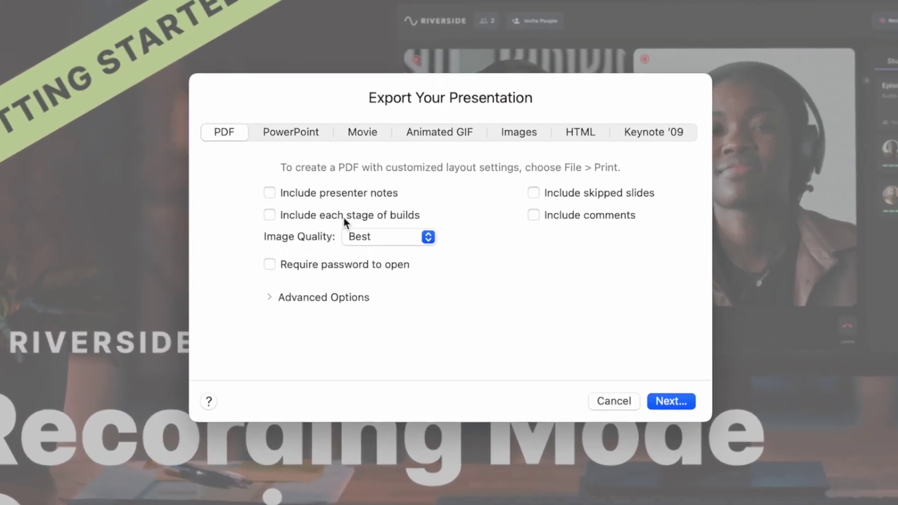
{"action": "left_click", "coordinate": [392, 237]}
{"action": "left_click", "coordinate": [676, 400]}
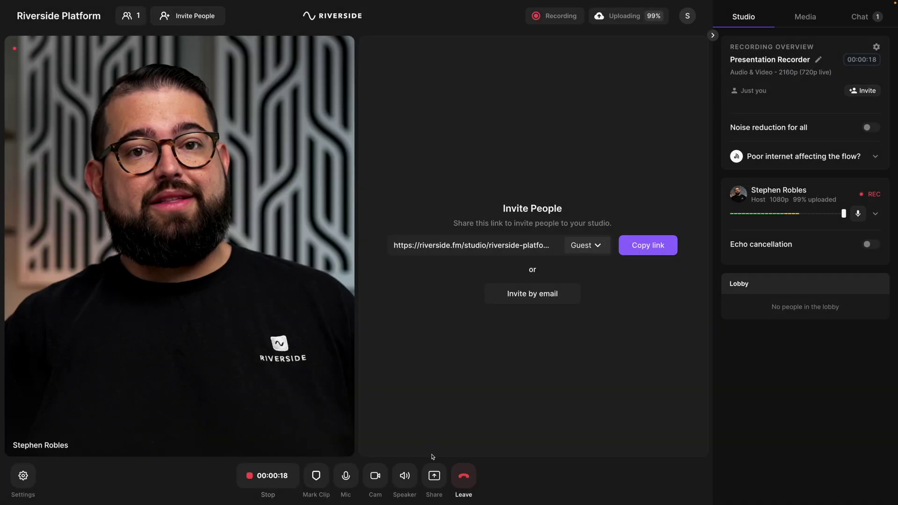
Put the Riverside for Webinars.pdf presentation on stage during the recording.
{"action": "left_click", "coordinate": [419, 476]}
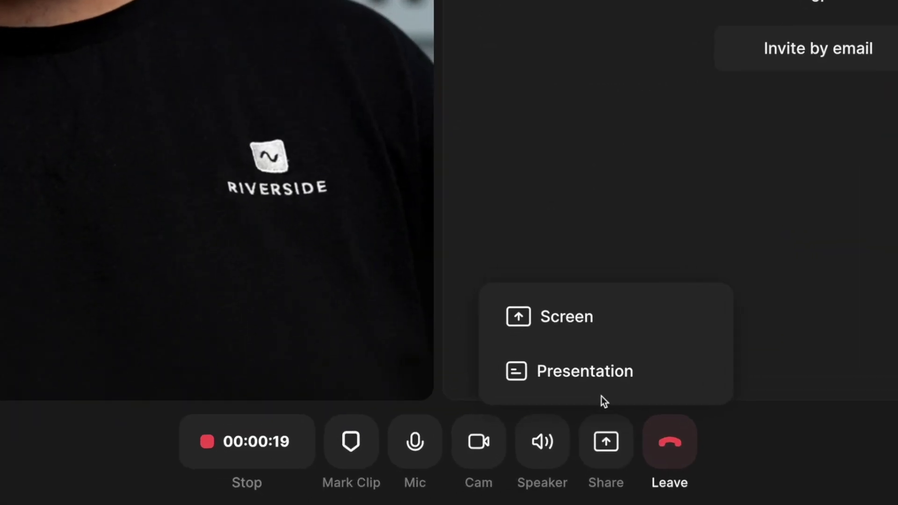
{"action": "left_click", "coordinate": [602, 386]}
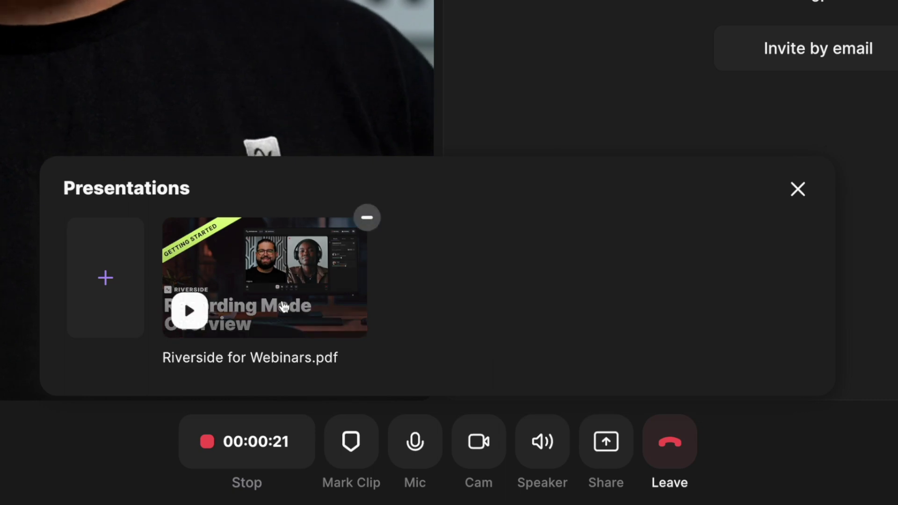
{"action": "left_click", "coordinate": [283, 306]}
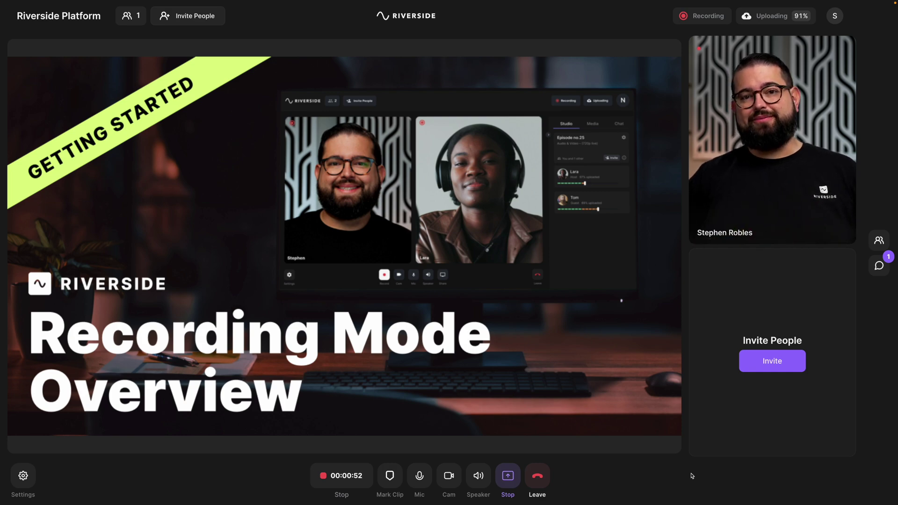
Show slides 2–4 (Belkin, Apple Podcasts, Mobile Recording Setup), then return to slide 1.
{"action": "mouse_move", "coordinate": [186, 380]}
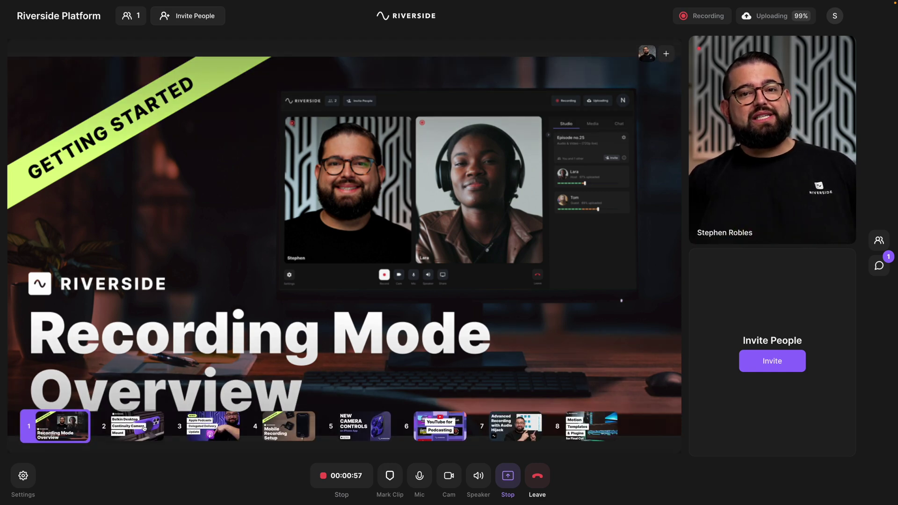
{"action": "left_click", "coordinate": [143, 426]}
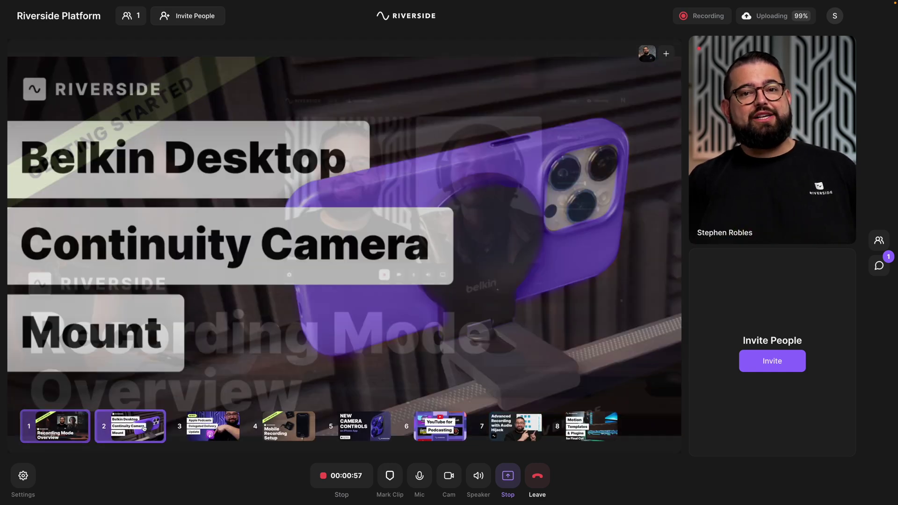
{"action": "left_click", "coordinate": [205, 427]}
{"action": "left_click", "coordinate": [308, 429]}
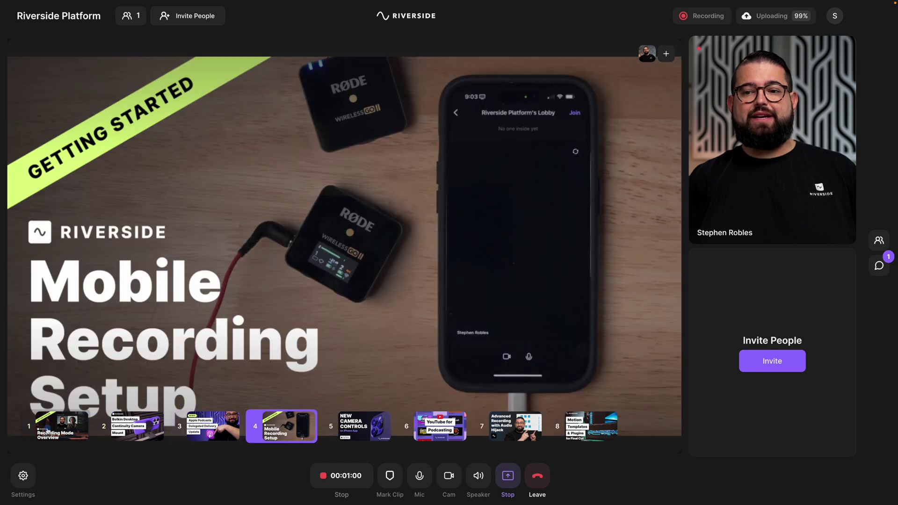
{"action": "left_click", "coordinate": [55, 427]}
Jump to slide 8, step through slides 2–5 to New Camera Controls, then stop presenting.
{"action": "left_click", "coordinate": [576, 426]}
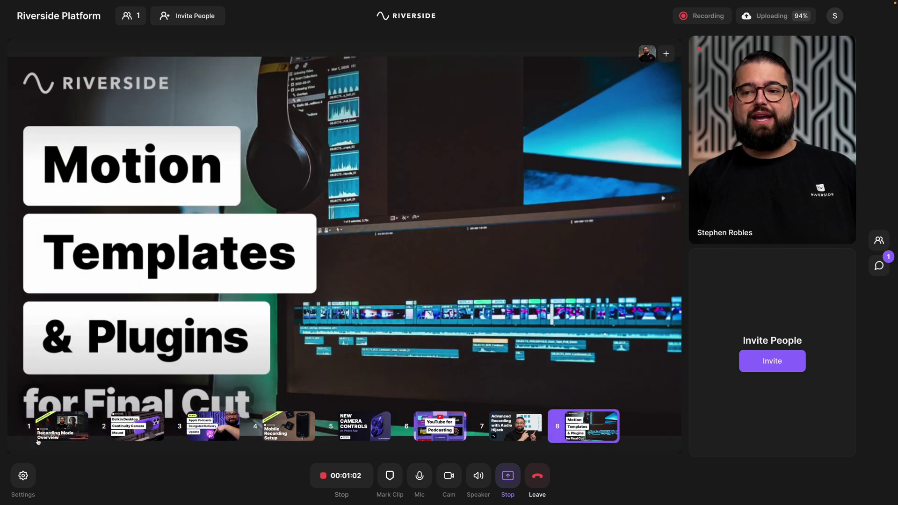
{"action": "left_click", "coordinate": [136, 427]}
{"action": "left_click", "coordinate": [206, 427]}
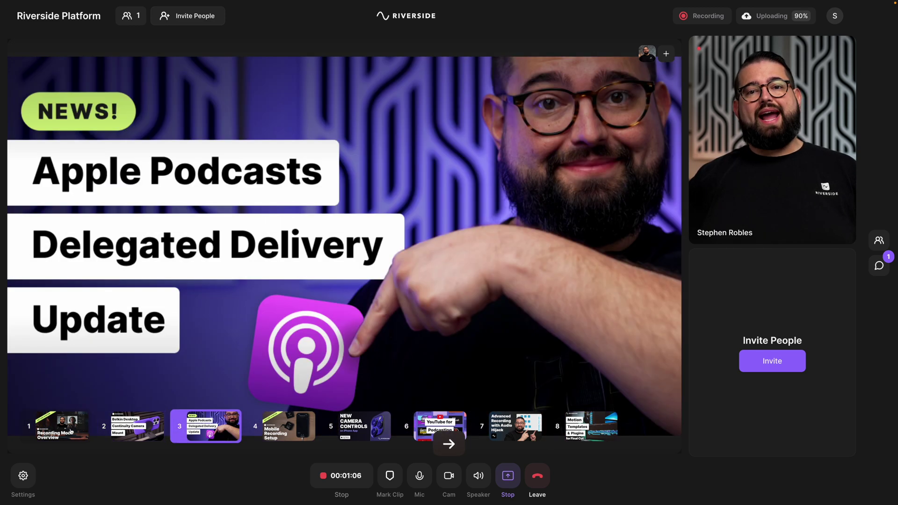
{"action": "left_click", "coordinate": [281, 427]}
{"action": "left_click", "coordinate": [357, 427]}
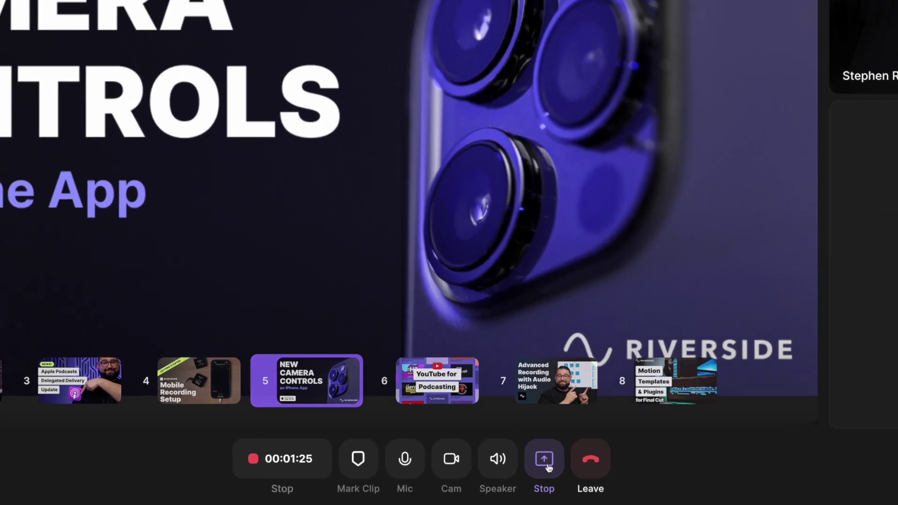
{"action": "left_click", "coordinate": [508, 477]}
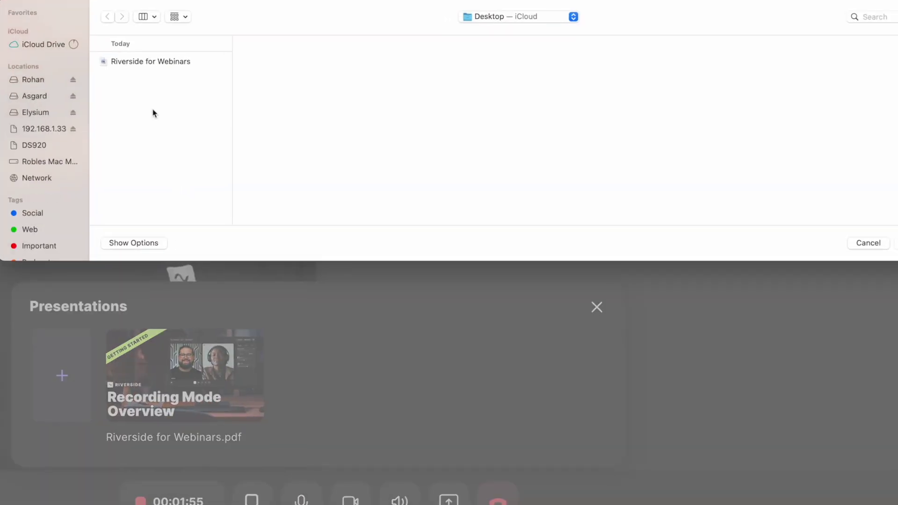
Re-upload the Riverside for Webinars PDF, then delete the duplicate tile so one copy remains.
{"action": "left_click", "coordinate": [163, 64]}
{"action": "left_click", "coordinate": [896, 243]}
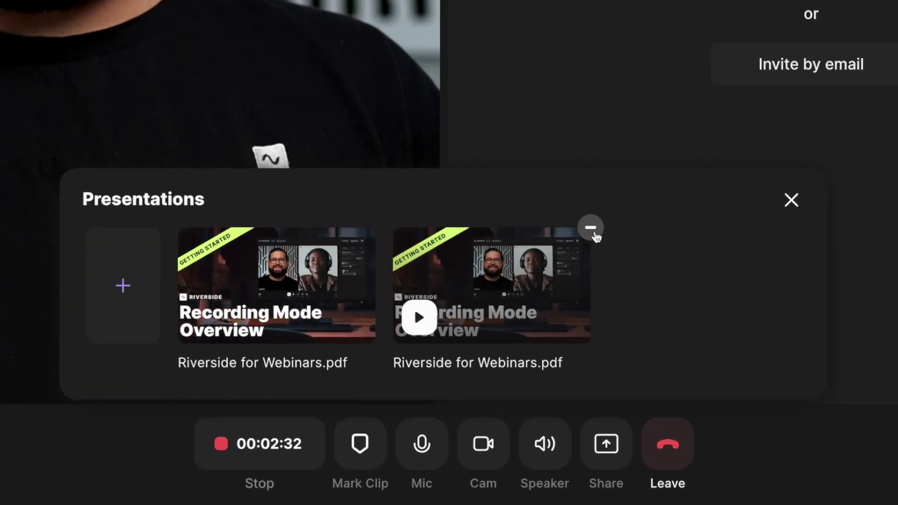
{"action": "left_click", "coordinate": [427, 372]}
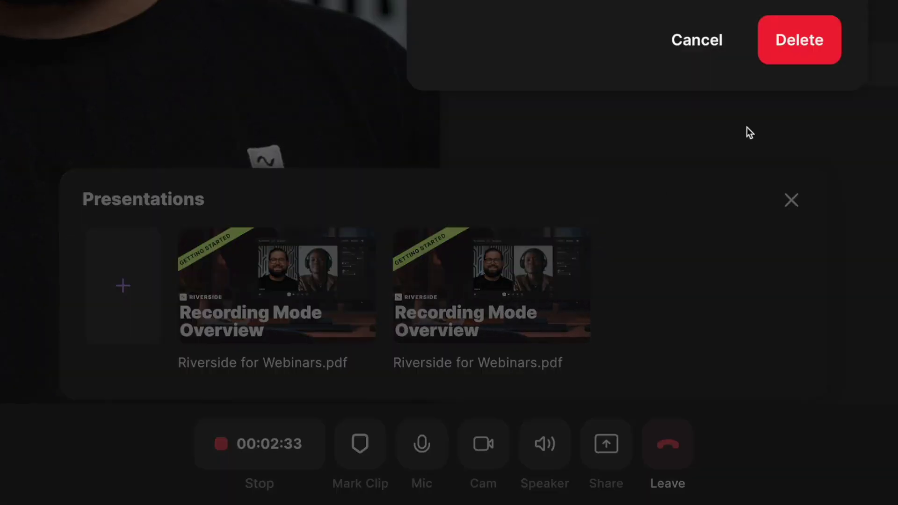
{"action": "left_click", "coordinate": [800, 63]}
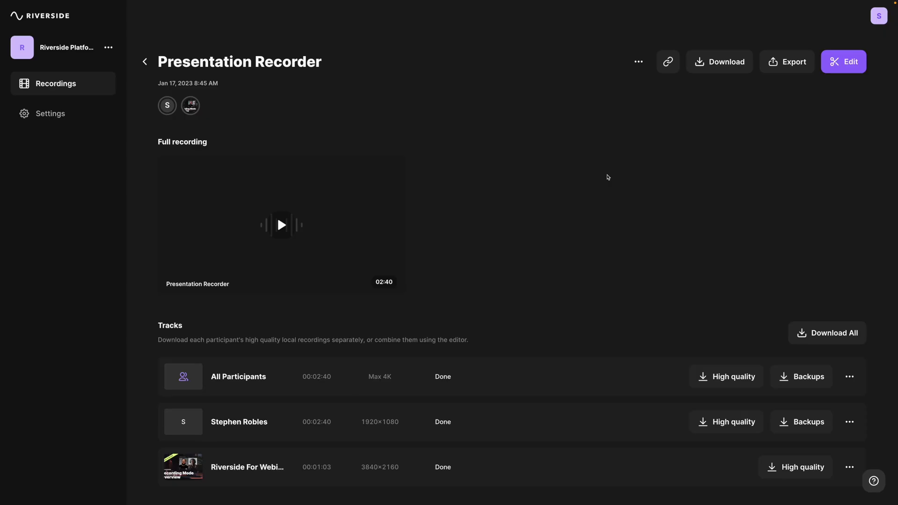
Open the Presentation Recorder recording in the editor.
{"action": "scroll", "coordinate": [608, 177], "scroll_direction": "down", "scroll_amount": 1}
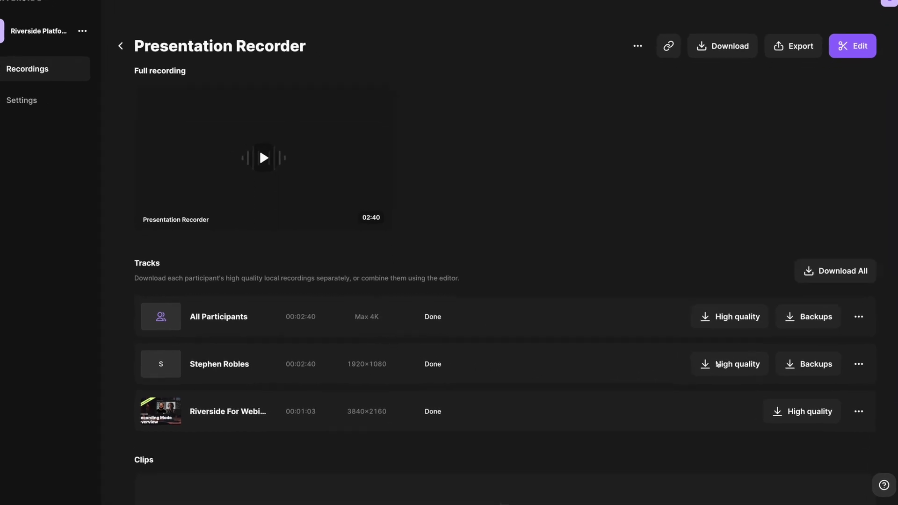
{"action": "scroll", "coordinate": [468, 374], "scroll_direction": "down", "scroll_amount": 1}
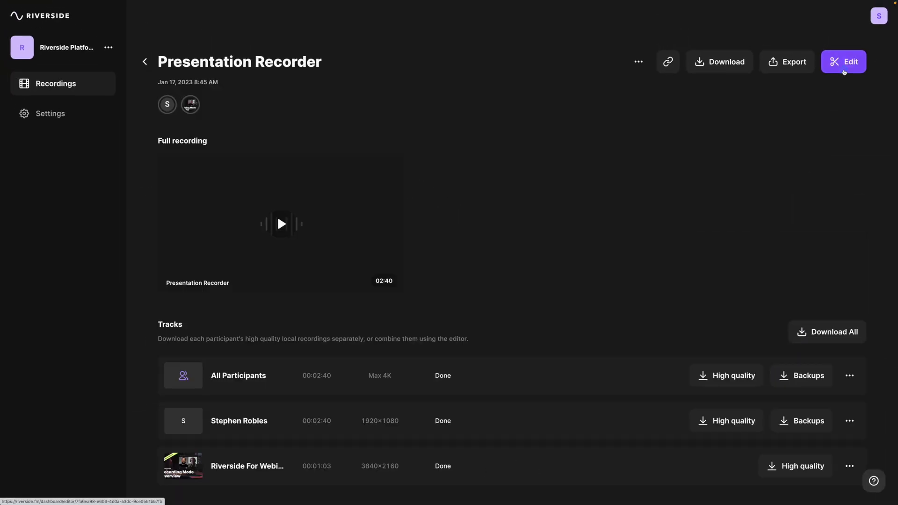
{"action": "left_click", "coordinate": [844, 72]}
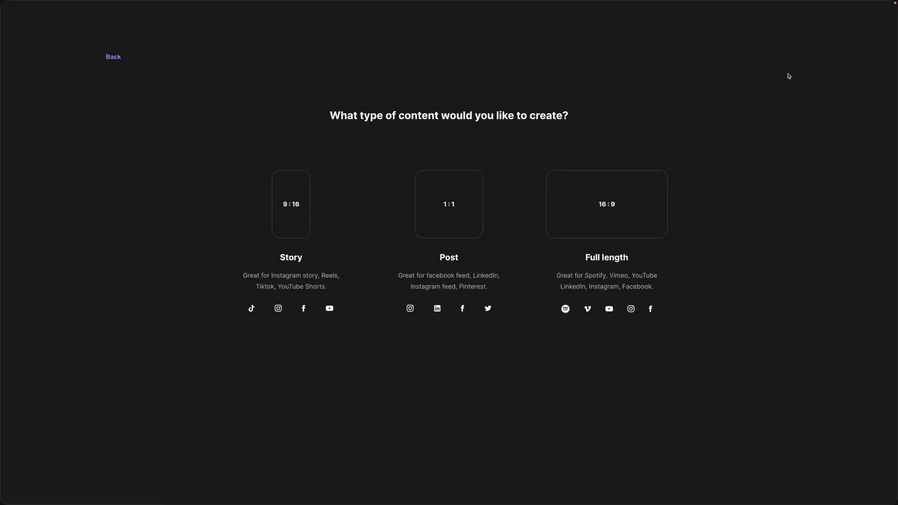
Create a full-length 16:9 clip and export it at 2160p 4K with normalized audio and no watermark.
{"action": "left_click", "coordinate": [641, 214]}
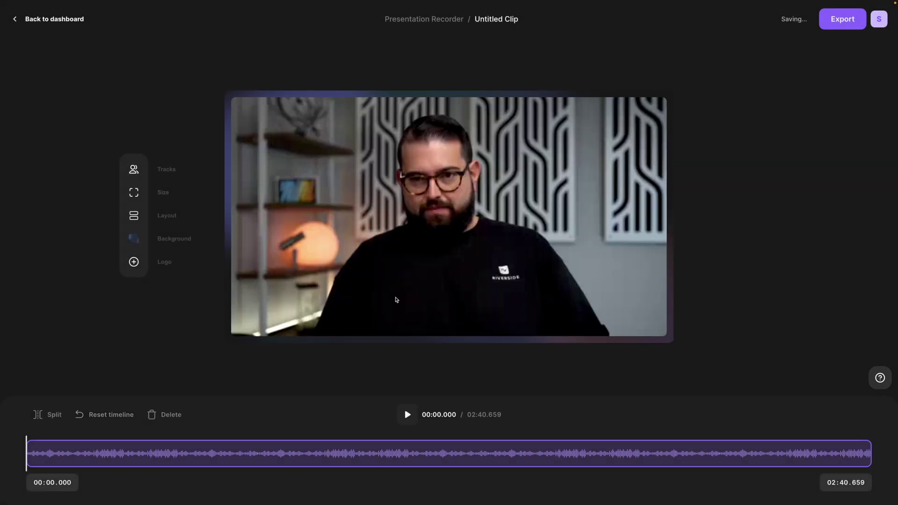
{"action": "left_click", "coordinate": [203, 454]}
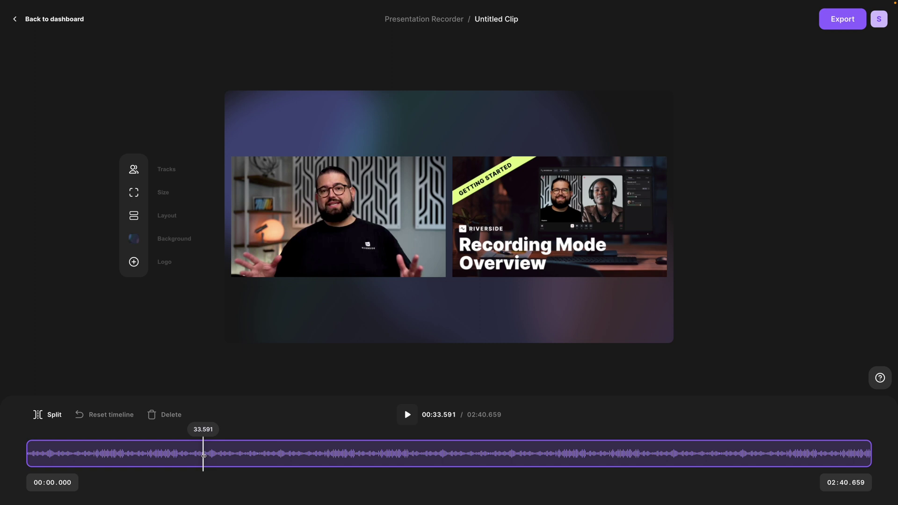
{"action": "left_click", "coordinate": [167, 216]}
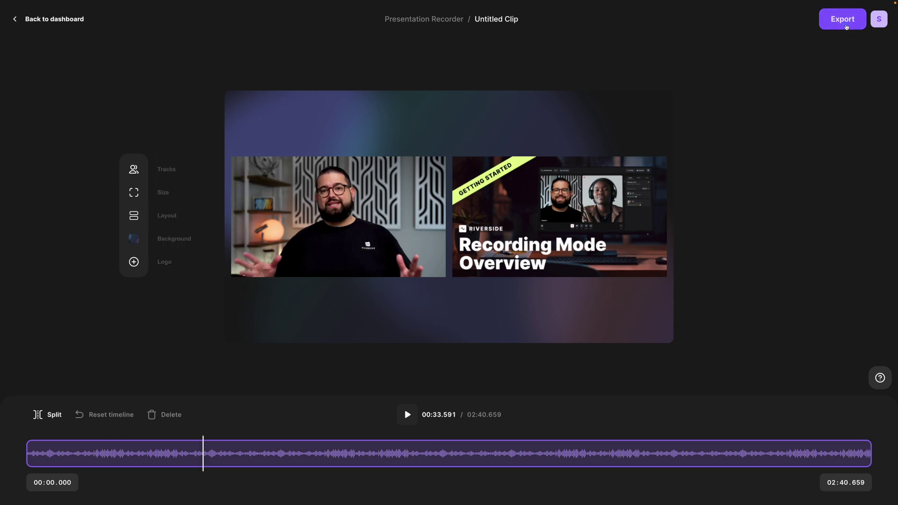
{"action": "left_click", "coordinate": [846, 27]}
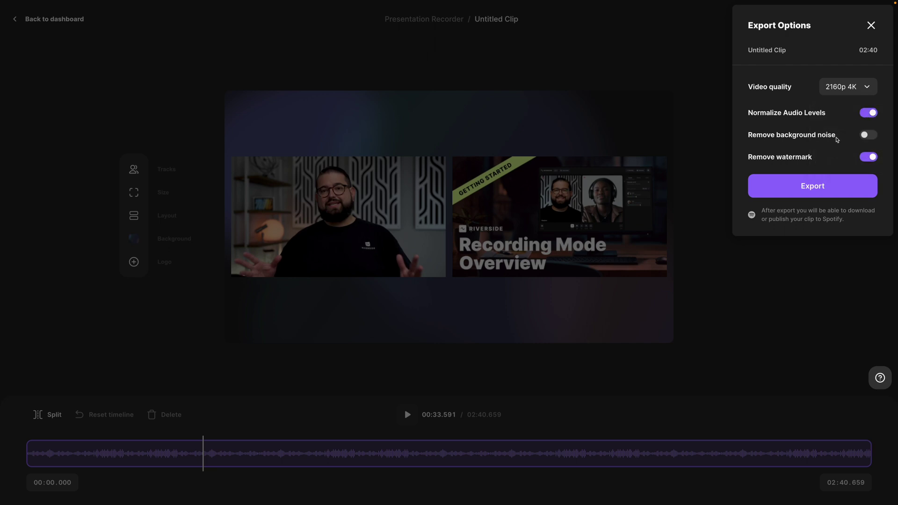
{"action": "left_click", "coordinate": [834, 186]}
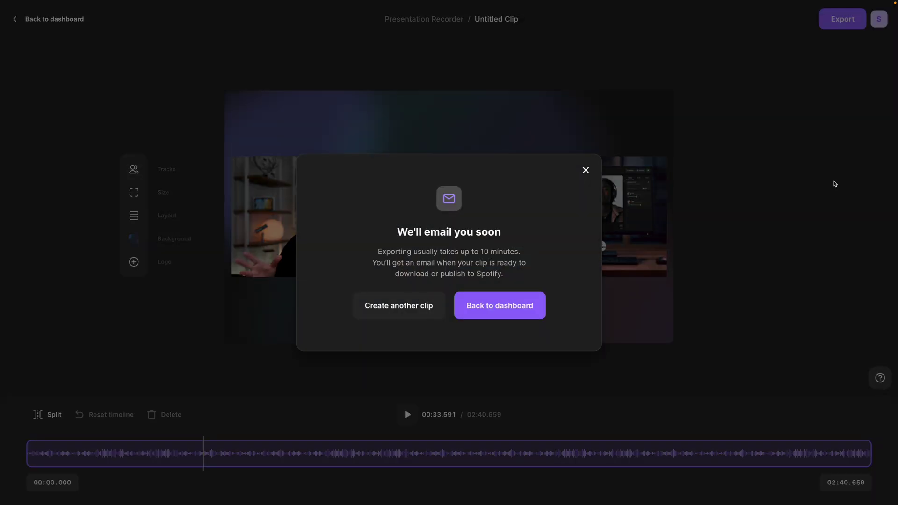